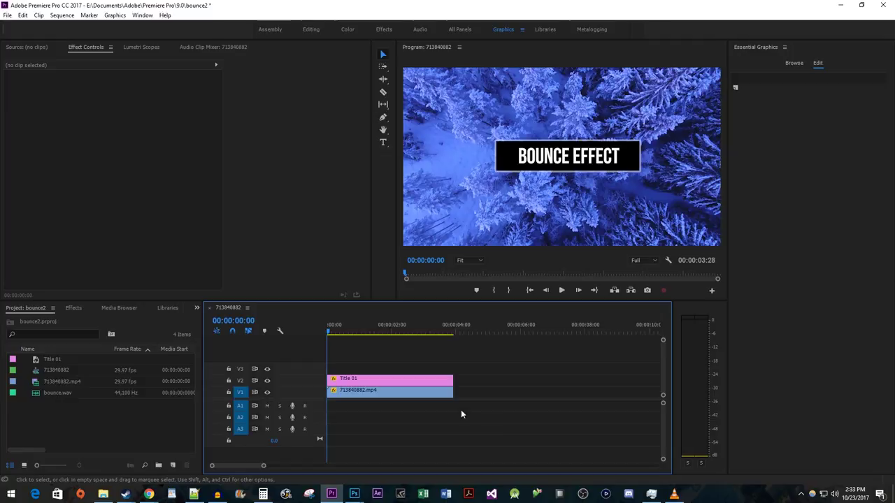
Search the Effects panel for 'transform' and apply Distort > Transform to the Title 01 clip
{"action": "left_click", "coordinate": [73, 308]}
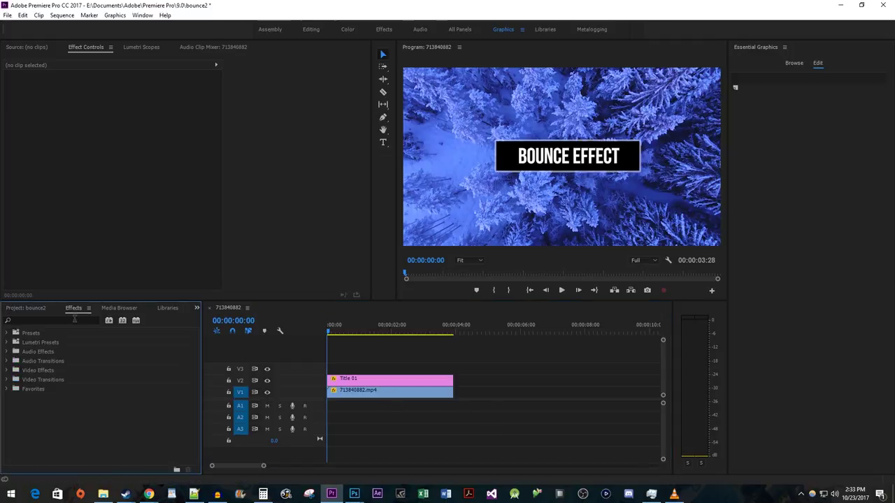
{"action": "type", "text": "transform"}
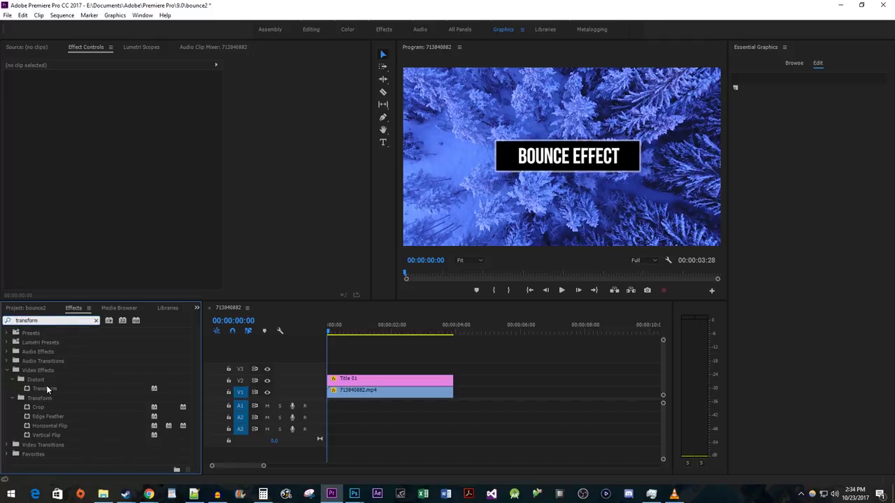
{"action": "left_click_drag", "start_coordinate": [45, 389], "coordinate": [344, 382]}
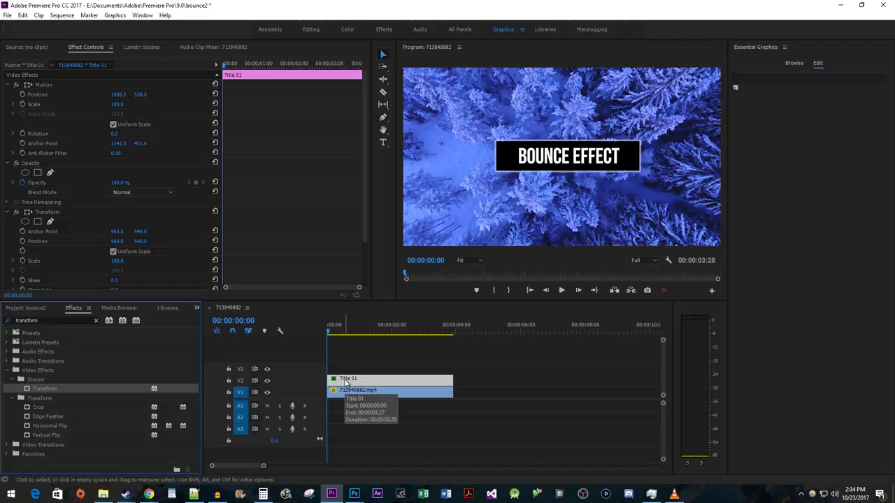
{"action": "scroll", "coordinate": [92, 275], "scroll_direction": "down", "scroll_amount": 3}
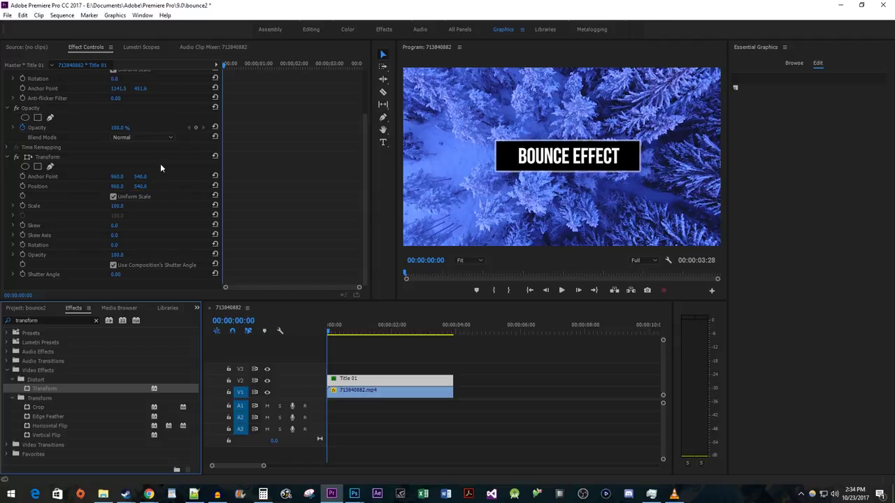
At 00:00:00:09, push the title off-screen to Position Y 1192 and start Position keyframing
{"action": "left_click", "coordinate": [233, 67]}
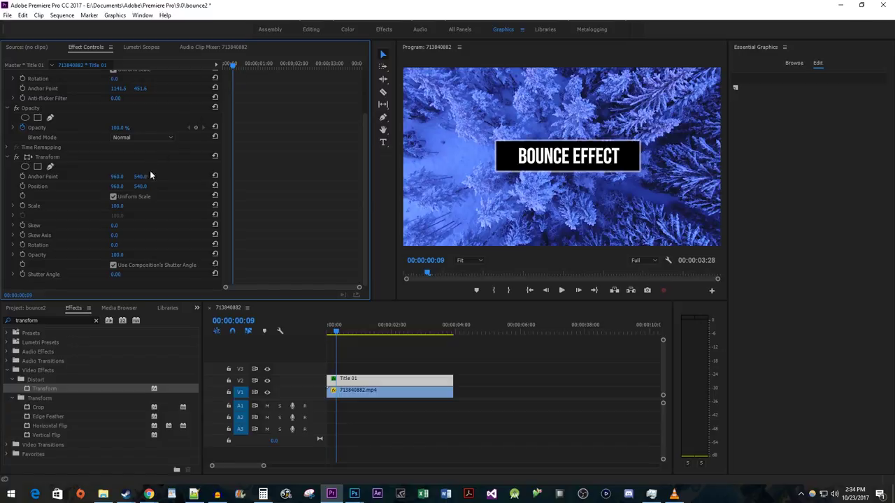
{"action": "left_click_drag", "start_coordinate": [140, 186], "coordinate": [595, 186]}
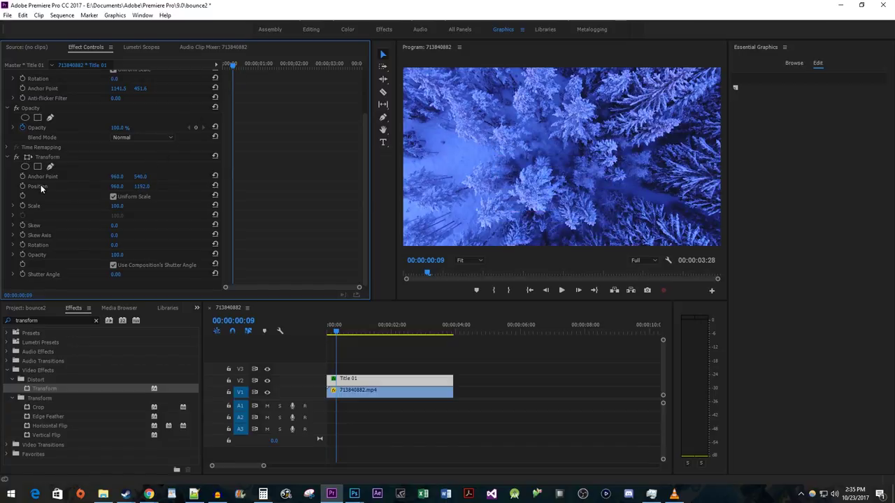
{"action": "left_click", "coordinate": [22, 186]}
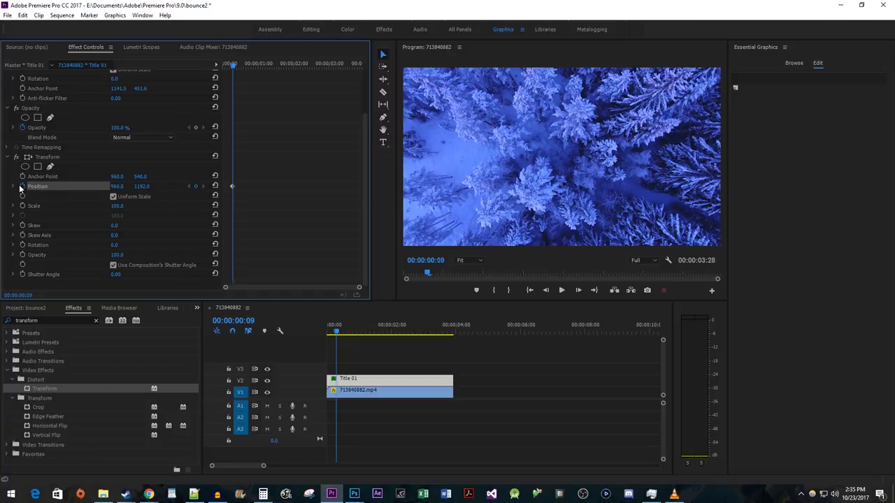
{"action": "key", "text": "Right"}
{"action": "key", "text": "Right"}
{"action": "key", "text": "Right"}
{"action": "key", "text": "Right"}
{"action": "key", "text": "Right"}
{"action": "key", "text": "Right"}
{"action": "key", "text": "Right"}
{"action": "key", "text": "Right"}
{"action": "key", "text": "Right"}
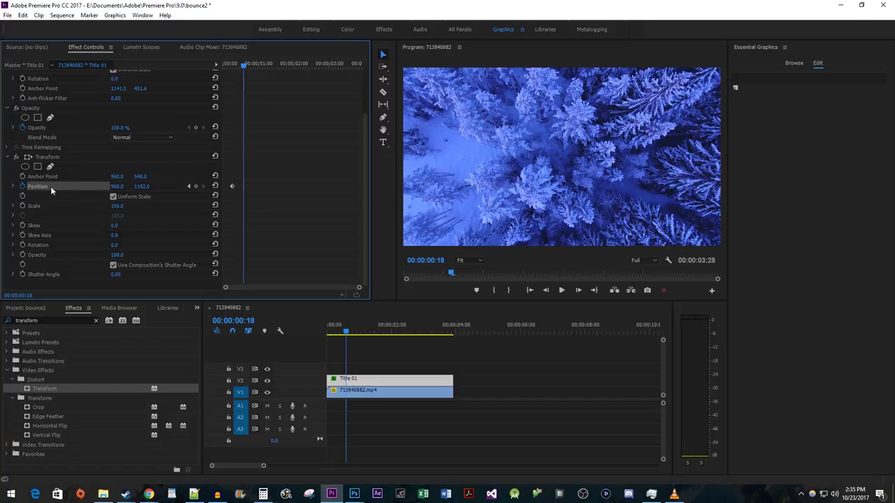
Bring the title to Y 540 at 00:00:00:18 and hold it with a keyframe at 00:00:00:19
{"action": "left_click", "coordinate": [142, 186]}
{"action": "type", "text": "540"}
{"action": "key", "text": "Return"}
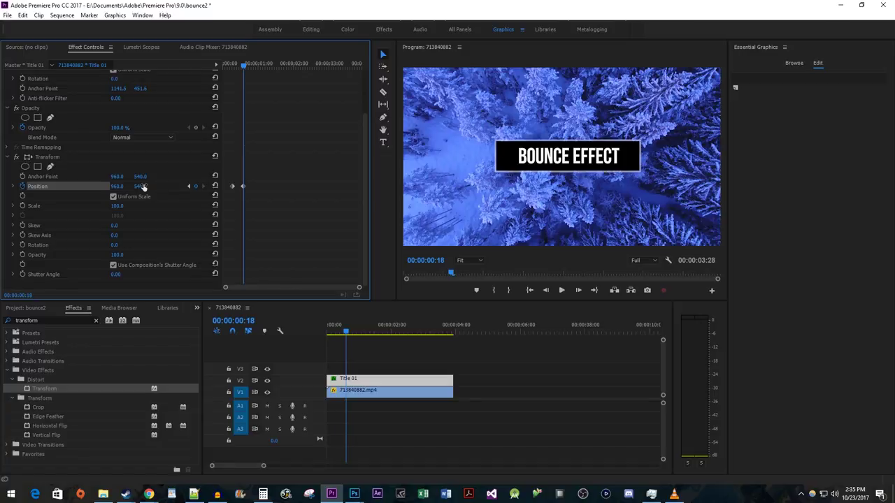
{"action": "key", "text": "Right"}
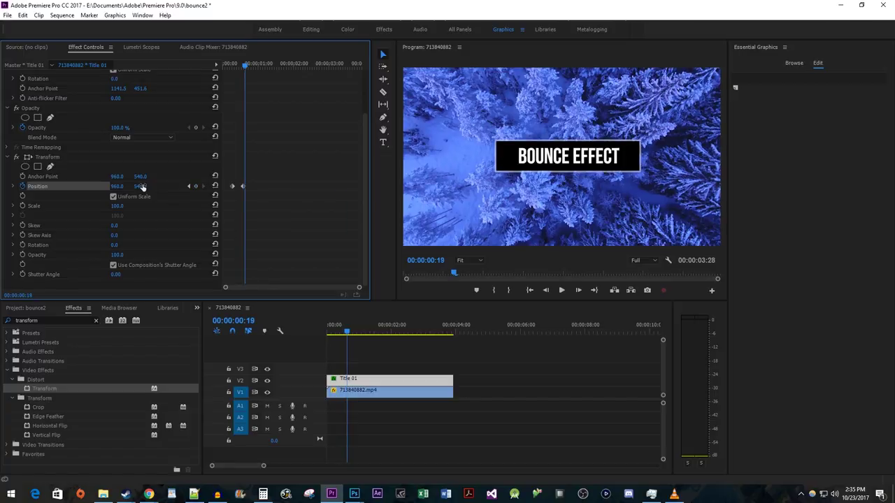
{"action": "left_click", "coordinate": [195, 186]}
{"action": "key", "text": "Right"}
{"action": "key", "text": "Right"}
{"action": "key", "text": "Right"}
{"action": "key", "text": "Right"}
{"action": "key", "text": "Right"}
{"action": "key", "text": "Right"}
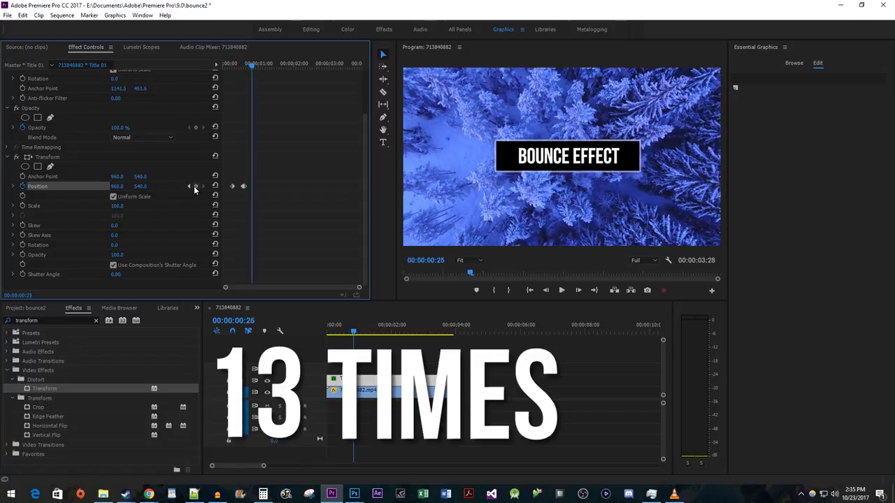
{"action": "key", "text": "Right"}
{"action": "key", "text": "Right"}
{"action": "key", "text": "Right"}
{"action": "key", "text": "Right"}
{"action": "key", "text": "Right"}
{"action": "key", "text": "Right"}
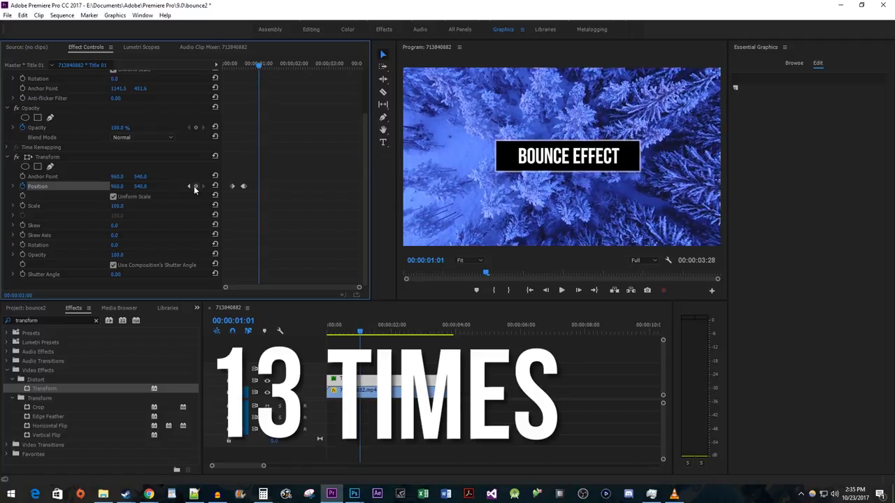
{"action": "key", "text": "Right"}
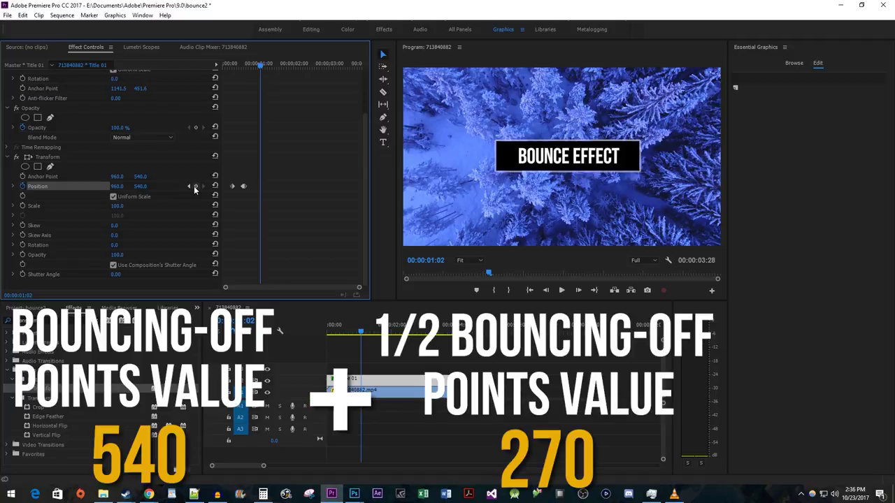
Drop the title to Position Y 810 and add a hold keyframe one frame later
{"action": "left_click", "coordinate": [143, 187]}
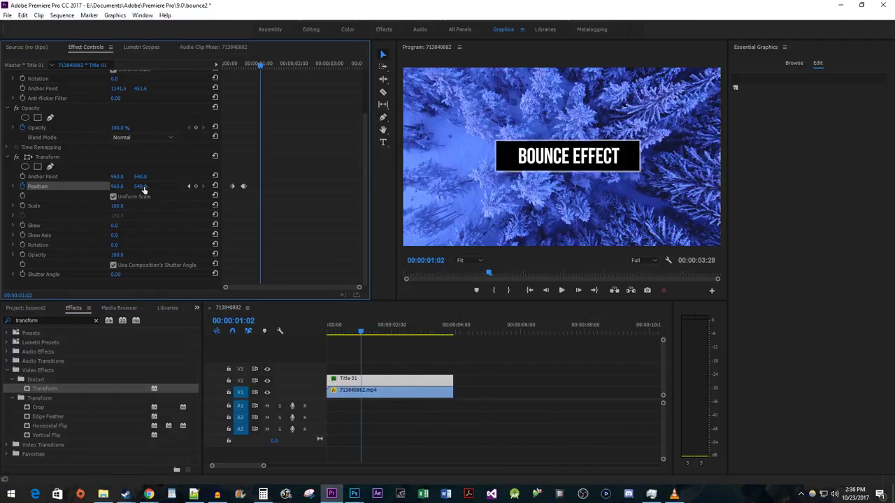
{"action": "type", "text": "810"}
{"action": "key", "text": "Return"}
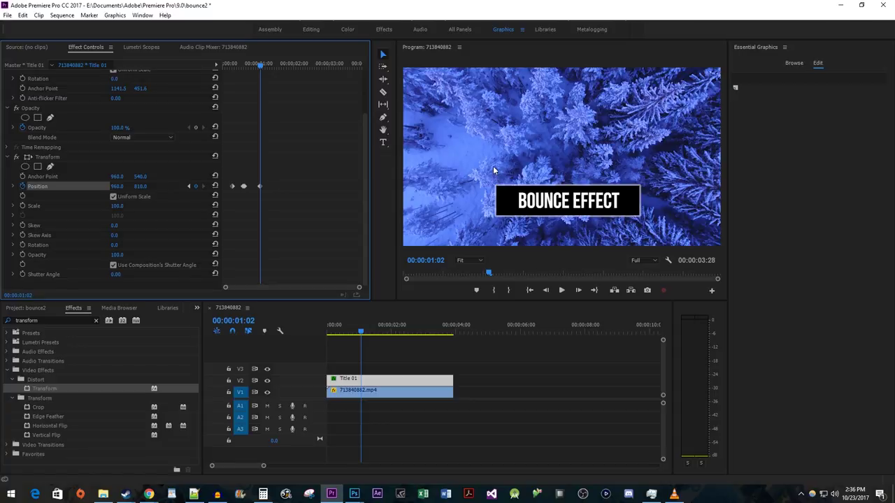
{"action": "key", "text": "Right"}
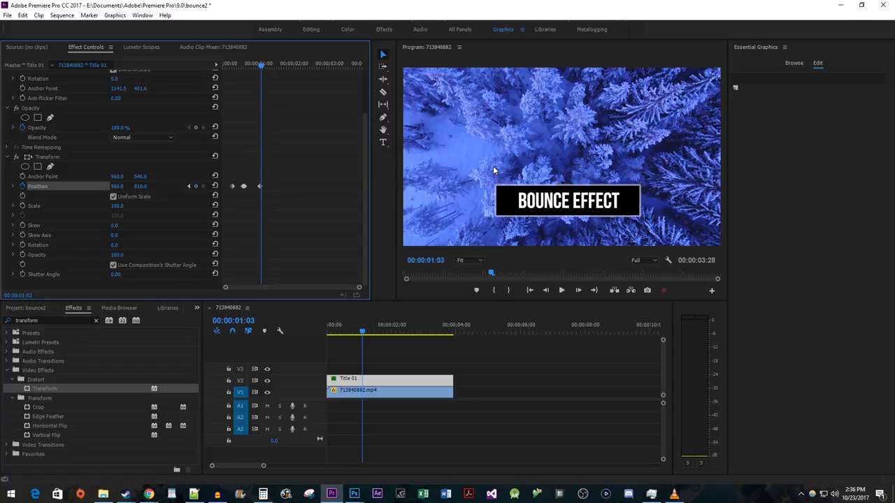
{"action": "left_click", "coordinate": [196, 187]}
{"action": "key", "text": "Right"}
{"action": "key", "text": "Right"}
{"action": "key", "text": "Right"}
{"action": "key", "text": "Right"}
{"action": "key", "text": "Right"}
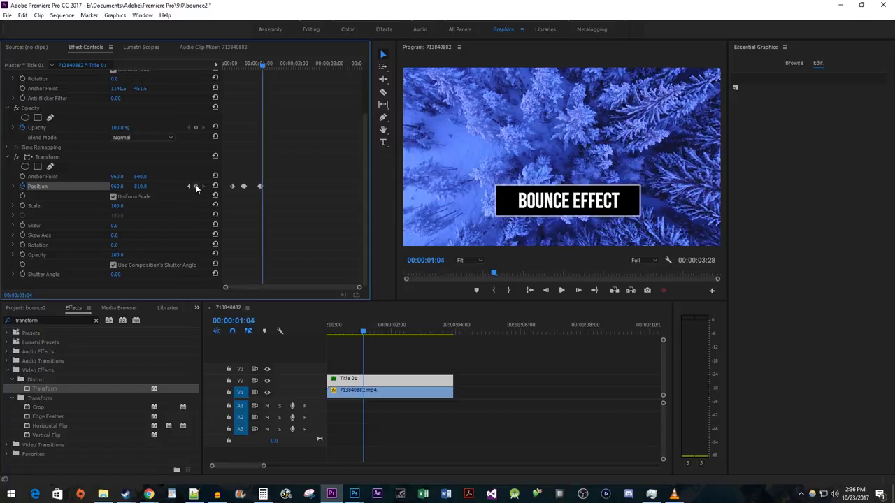
{"action": "key", "text": "Right"}
{"action": "key", "text": "Right"}
{"action": "key", "text": "Right"}
{"action": "key", "text": "Right"}
{"action": "key", "text": "Right"}
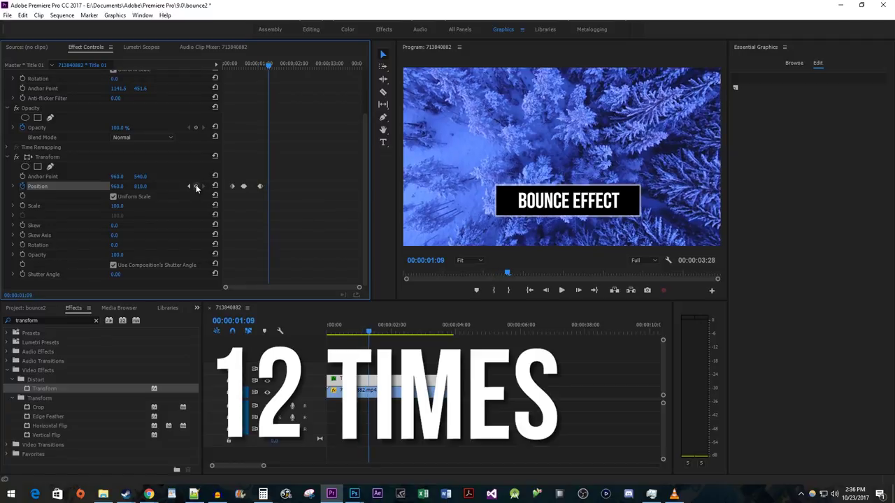
{"action": "key", "text": "Right"}
{"action": "key", "text": "Right"}
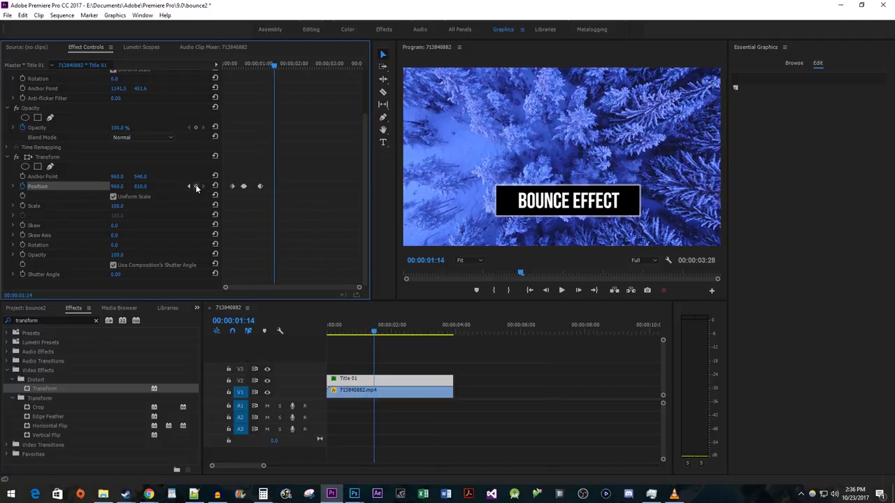
Return the title to Position Y 540 at 00:00:01:15
{"action": "left_click", "coordinate": [141, 186]}
{"action": "type", "text": "540"}
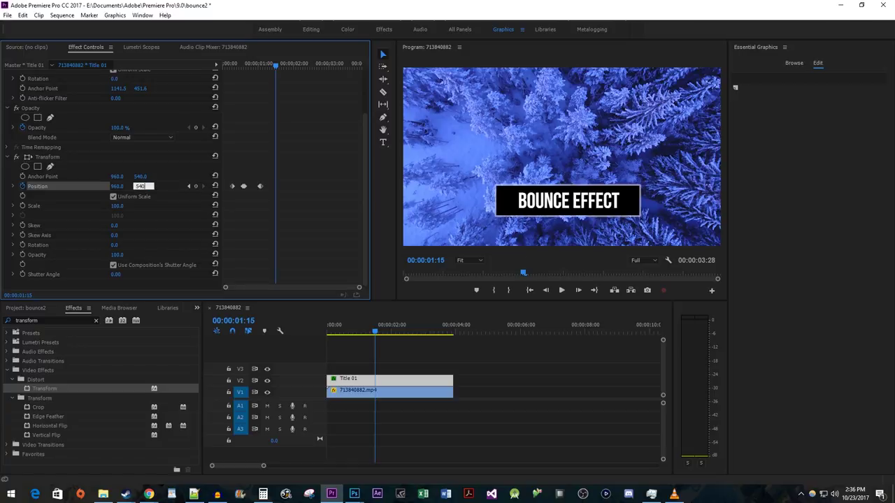
{"action": "key", "text": "Return"}
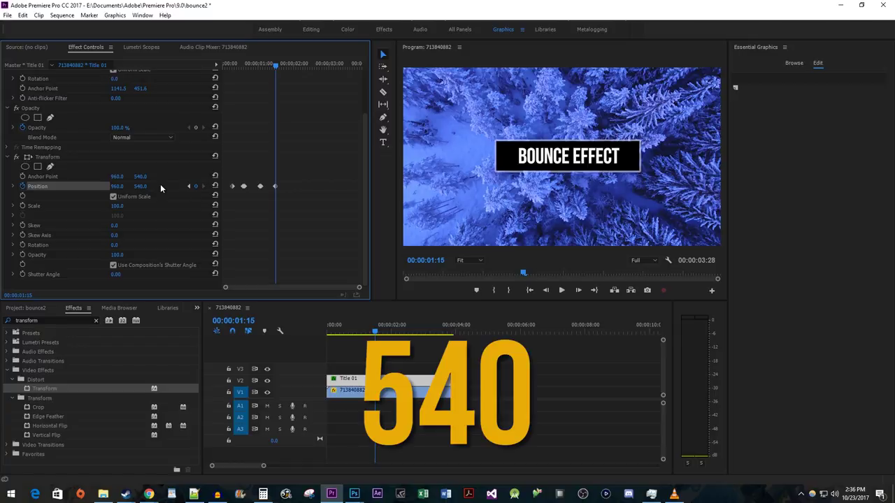
{"action": "key", "text": "Right"}
{"action": "key", "text": "Right"}
{"action": "key", "text": "Right"}
{"action": "key", "text": "Right"}
{"action": "key", "text": "Right"}
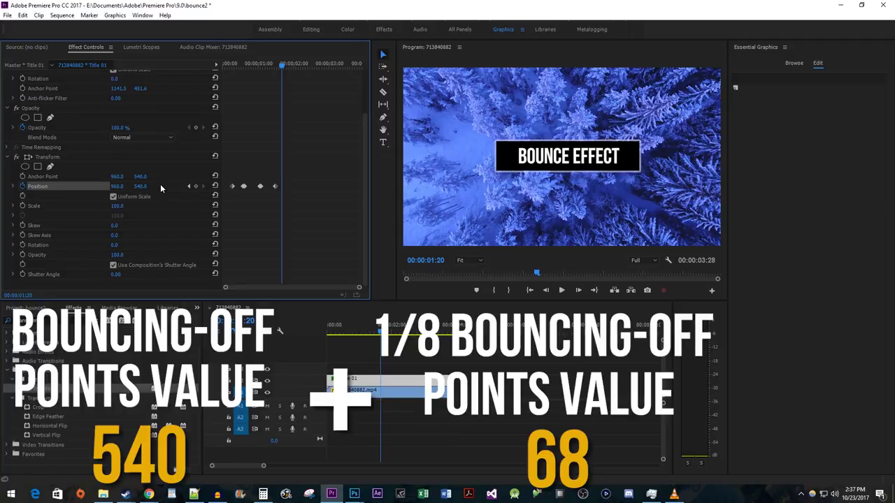
Set Position Y to 608 at 00:00:01:20 so the title dips below centre
{"action": "left_click", "coordinate": [148, 186]}
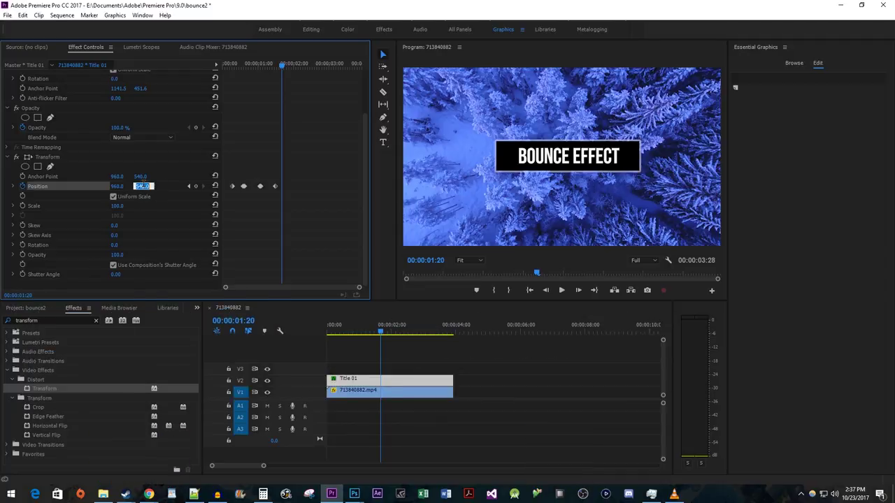
{"action": "type", "text": "608"}
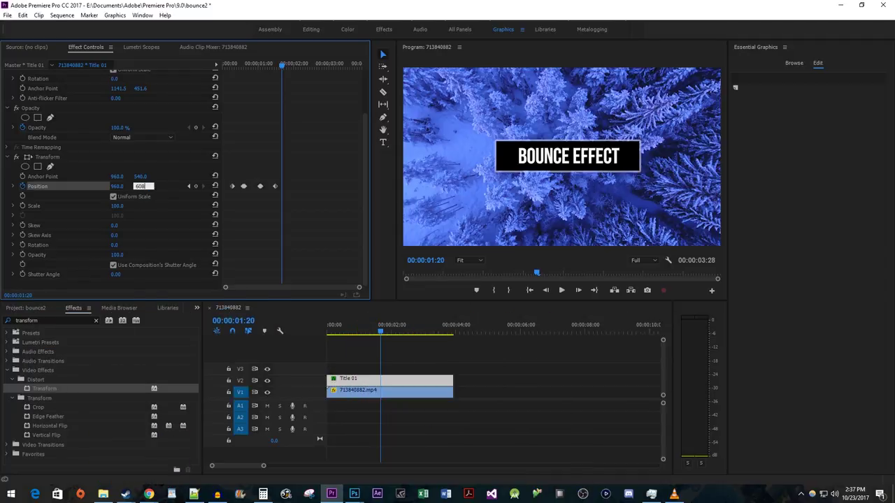
{"action": "key", "text": "Return"}
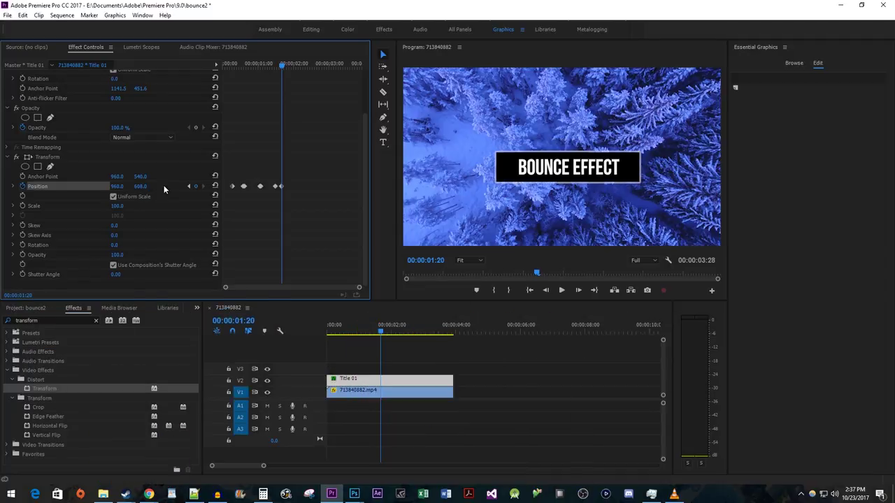
{"action": "key", "text": "Right"}
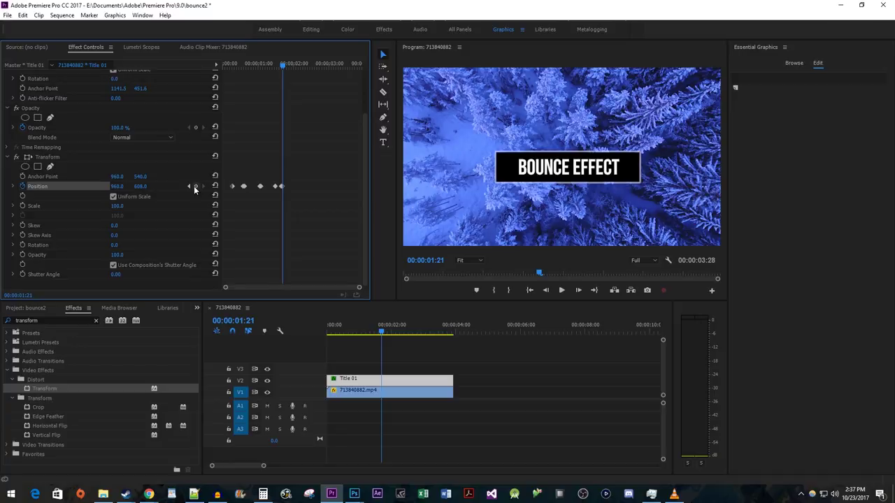
{"action": "key", "text": "Right"}
{"action": "key", "text": "Right"}
{"action": "key", "text": "Right"}
{"action": "key", "text": "Right"}
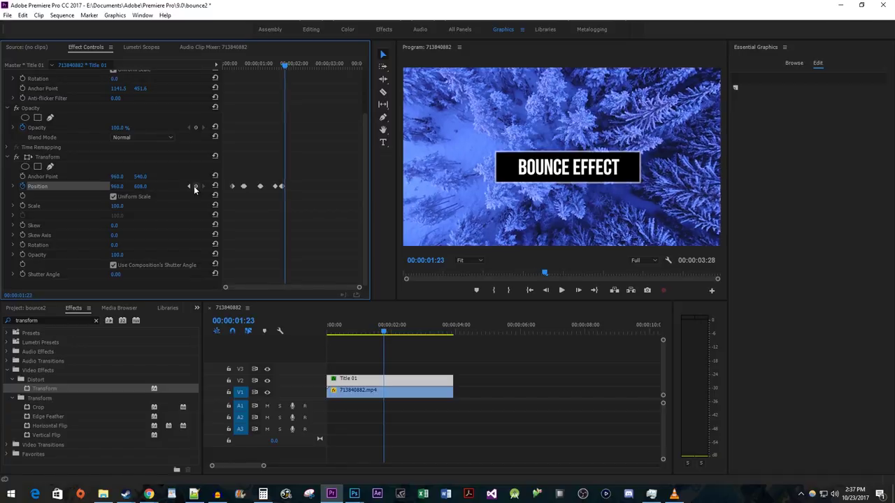
{"action": "key", "text": "Right"}
{"action": "key", "text": "Right"}
{"action": "key", "text": "Right"}
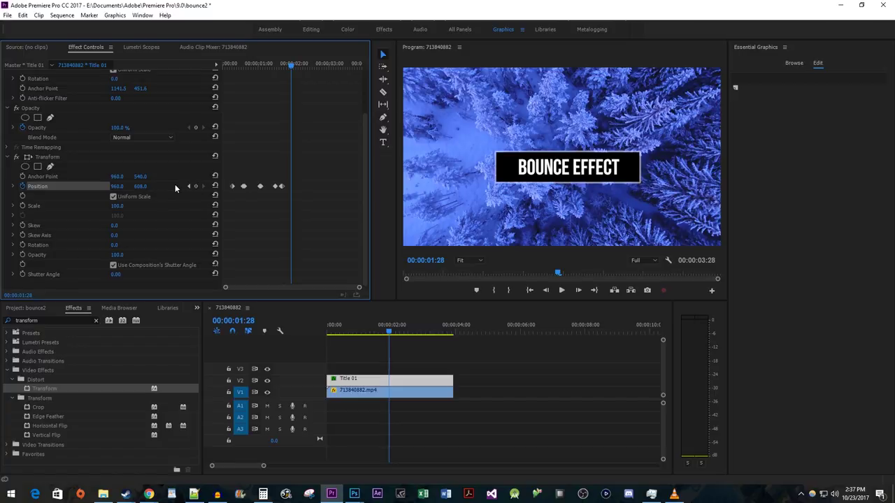
Land the title at Y 540 at 00:00:01:28 and rebound it to Y 555 at 00:00:02:01
{"action": "left_click", "coordinate": [144, 187]}
{"action": "type", "text": "540"}
{"action": "key", "text": "Return"}
{"action": "key", "text": "Right"}
{"action": "key", "text": "Right"}
{"action": "key", "text": "Right"}
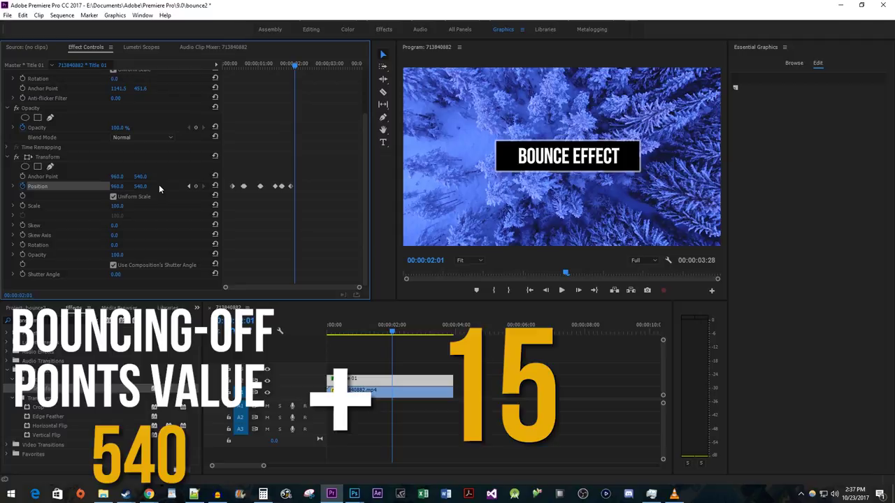
{"action": "left_click", "coordinate": [144, 185]}
{"action": "type", "text": "555"}
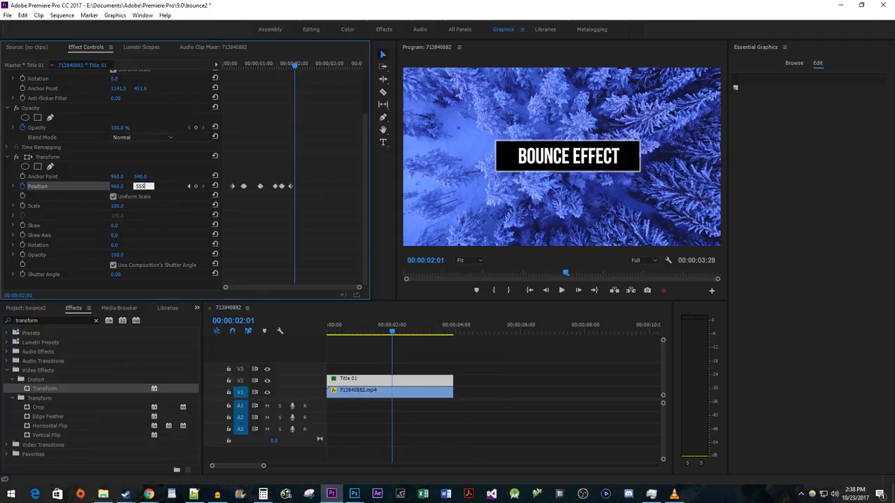
{"action": "key", "text": "Return"}
{"action": "key", "text": "Right"}
{"action": "key", "text": "Right"}
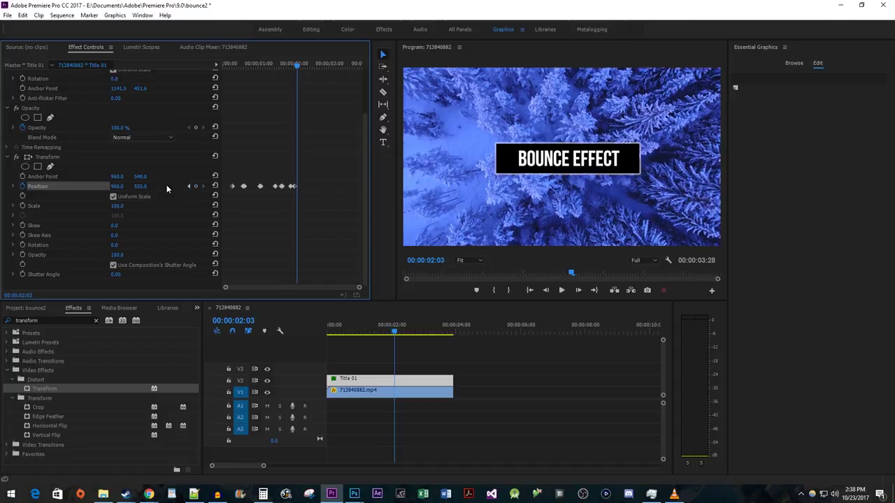
Settle the title back at Y 540 at 00:00:02:03 and preview the bounce from the start
{"action": "left_click", "coordinate": [141, 186]}
{"action": "type", "text": "540"}
{"action": "key", "text": "Return"}
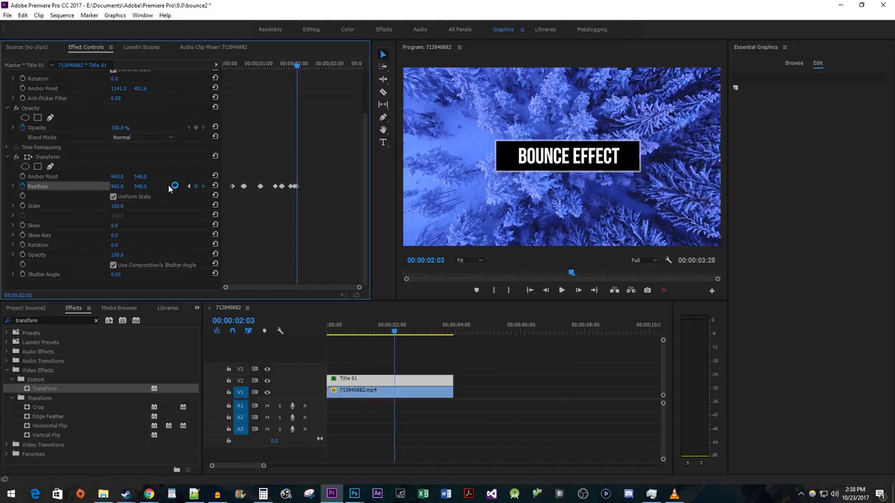
{"action": "key", "text": "Home"}
{"action": "key", "text": "space"}
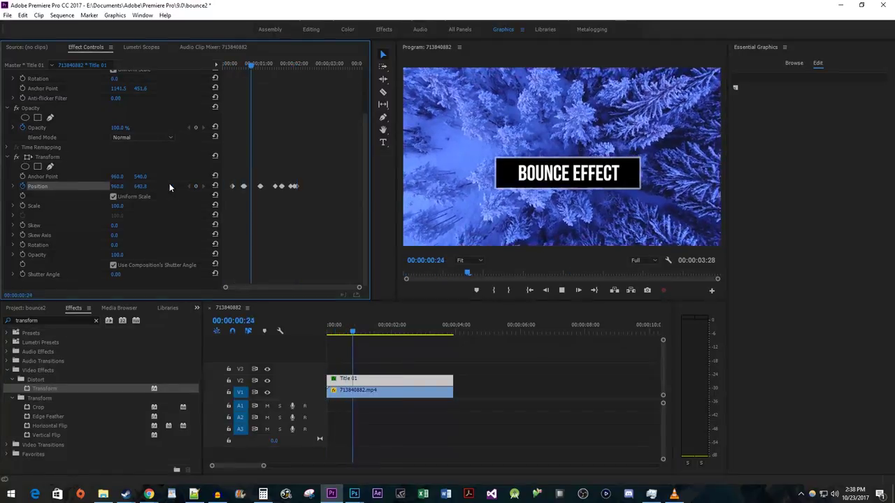
{"action": "key", "text": "space"}
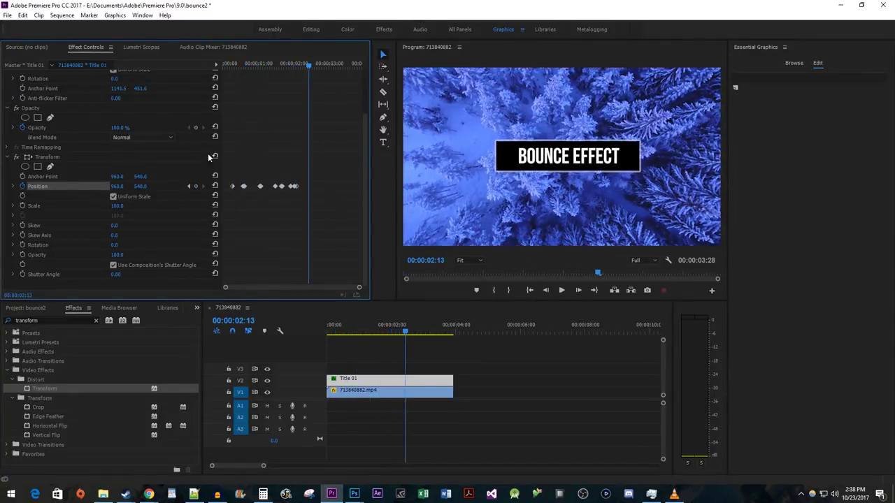
Set the Position keyframe near 00:00:01:08 to Continuous Bezier temporal interpolation
{"action": "left_click_drag", "start_coordinate": [257, 65], "coordinate": [268, 70]}
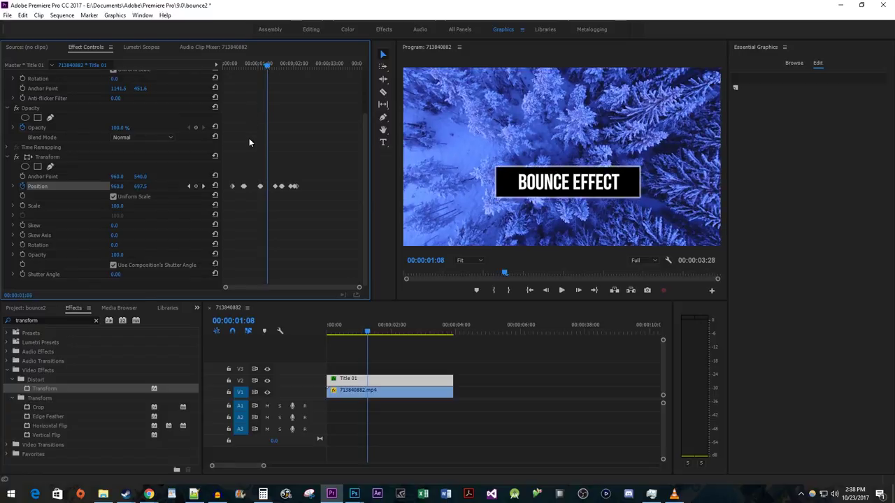
{"action": "left_click_drag", "start_coordinate": [252, 172], "coordinate": [263, 199]}
{"action": "right_click", "coordinate": [263, 190]}
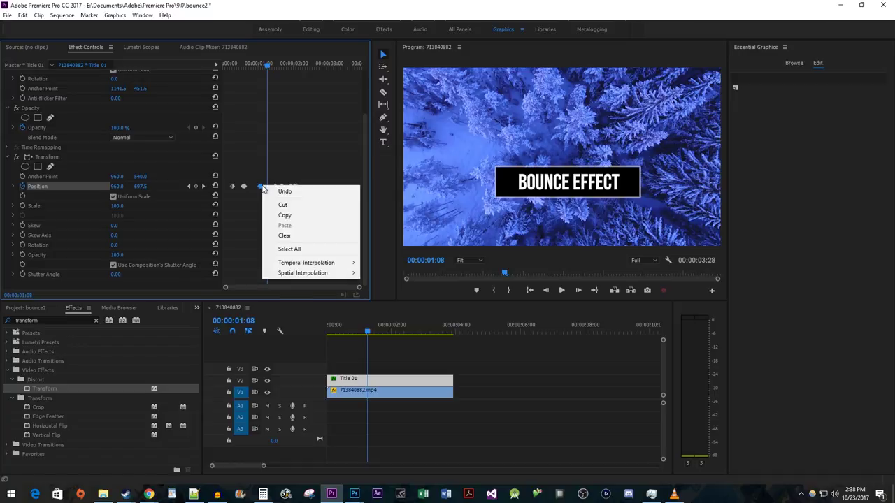
{"action": "mouse_move", "coordinate": [329, 262]}
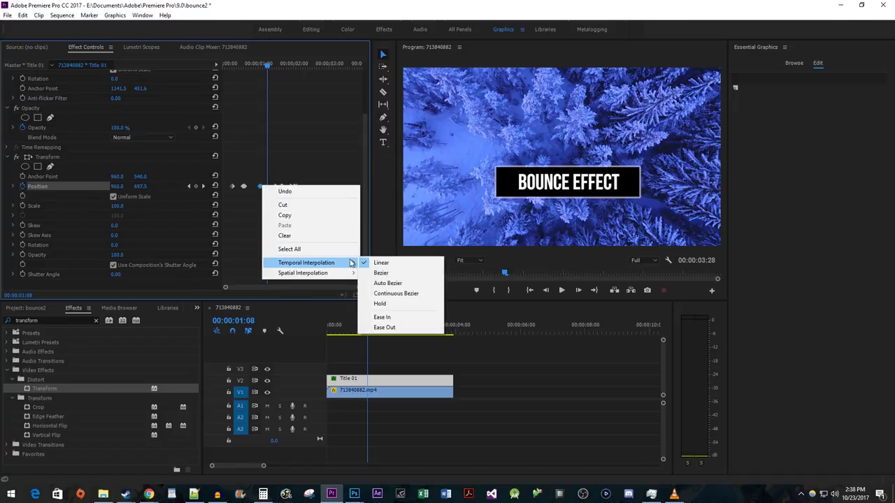
{"action": "left_click", "coordinate": [405, 295]}
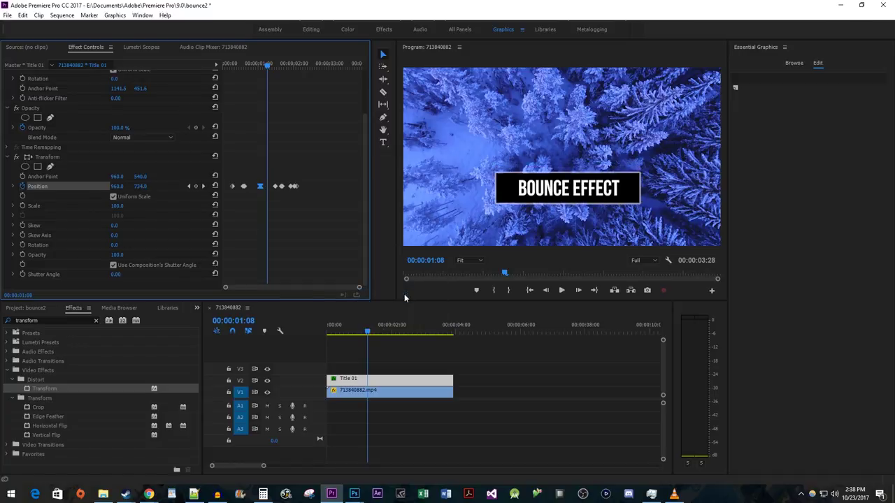
Make the next Position keyframe Continuous Bezier as well and preview the eased bounce
{"action": "left_click", "coordinate": [280, 186]}
{"action": "right_click", "coordinate": [282, 190]}
{"action": "mouse_move", "coordinate": [350, 264]}
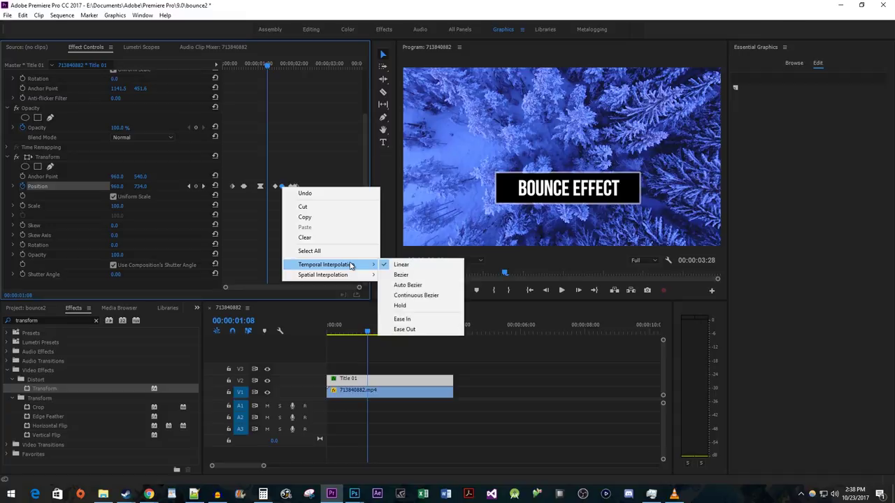
{"action": "left_click", "coordinate": [432, 298]}
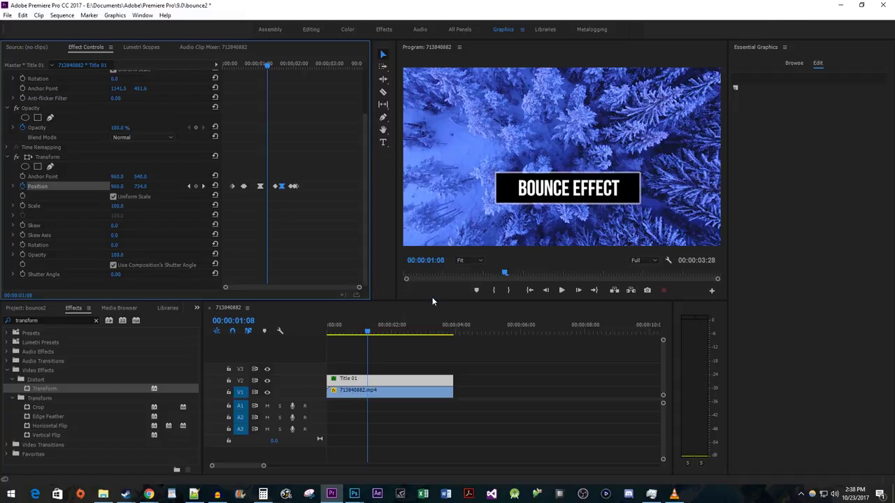
{"action": "key", "text": "space"}
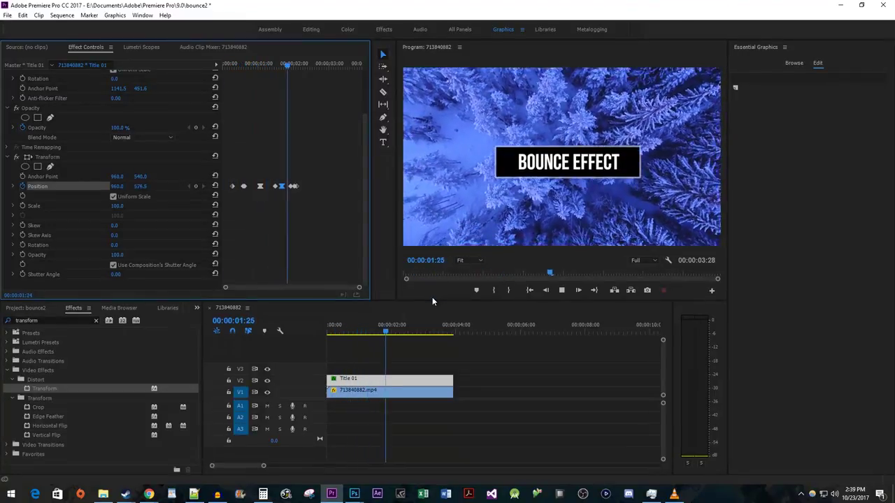
{"action": "key", "text": "space"}
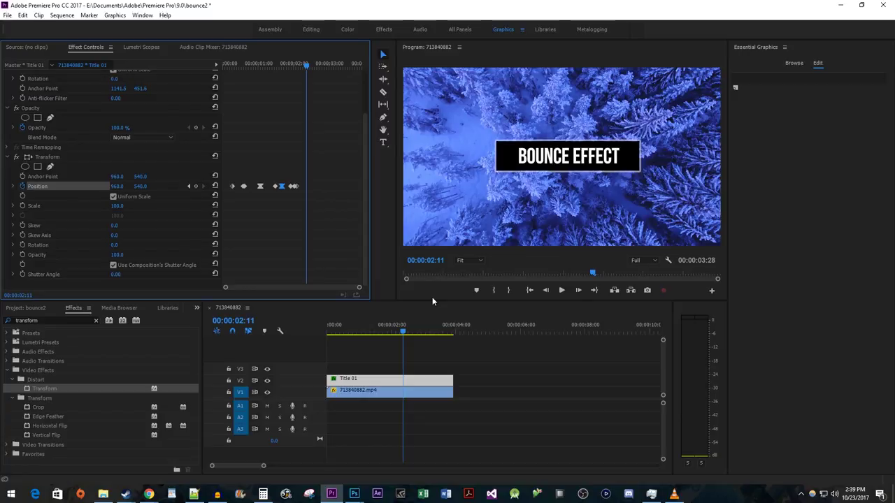
Turn off Use Composition's Shutter Angle so Transform uses a 200 shutter angle, then preview the blur
{"action": "left_click", "coordinate": [170, 265]}
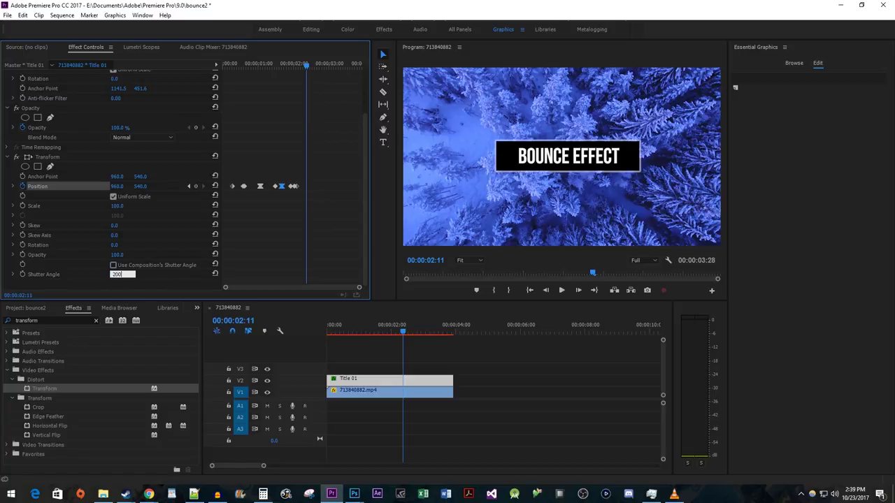
{"action": "key", "text": "space"}
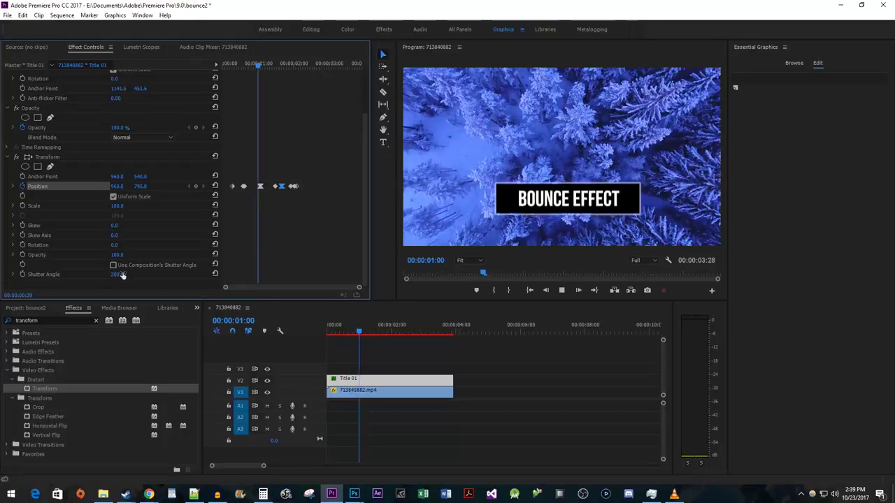
{"action": "key", "text": "space"}
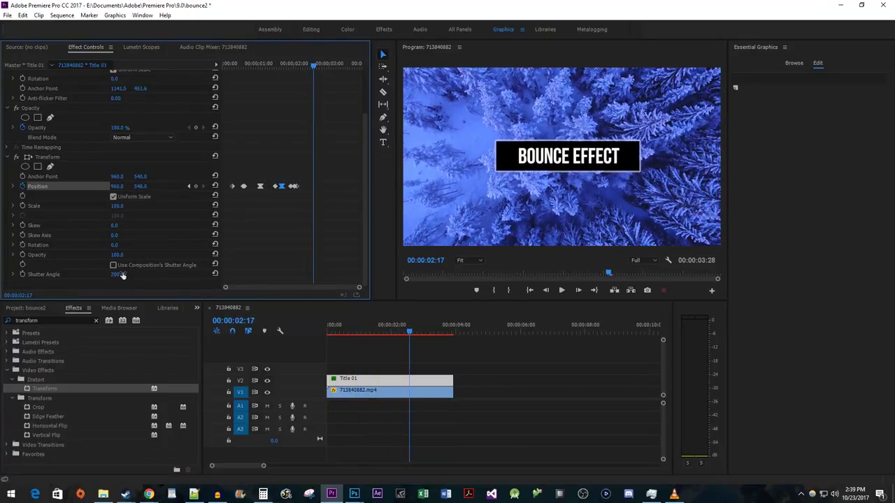